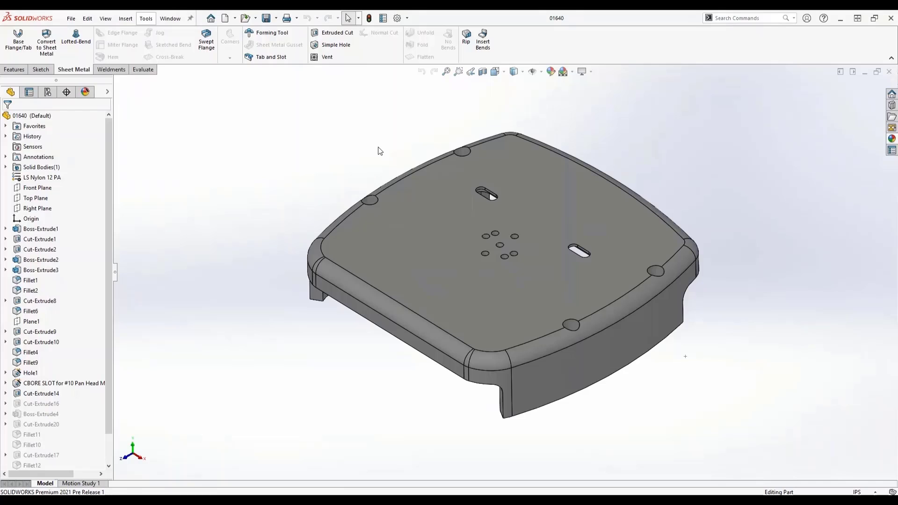
Change the 'Sketch, Inactive' colour in Options > Colors to bright green so Sketch28 shows green.
{"action": "left_click", "coordinate": [6, 126]}
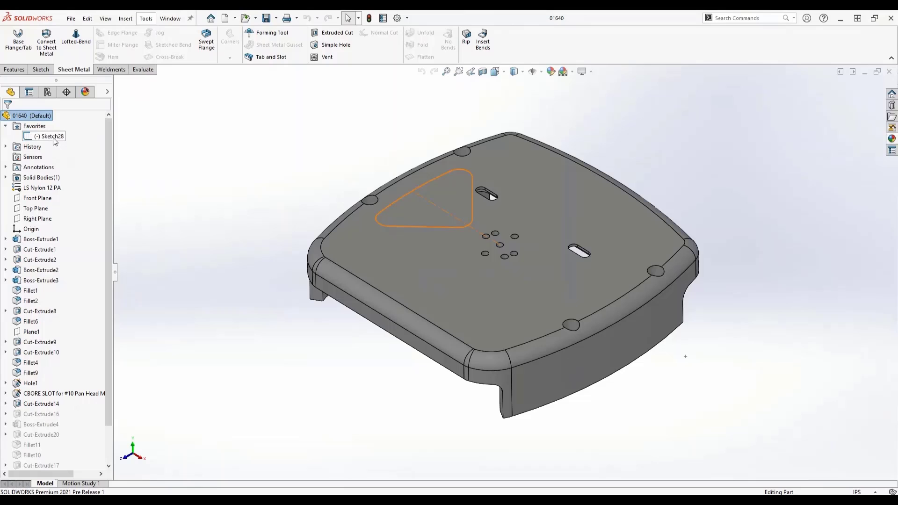
{"action": "left_click", "coordinate": [397, 18]}
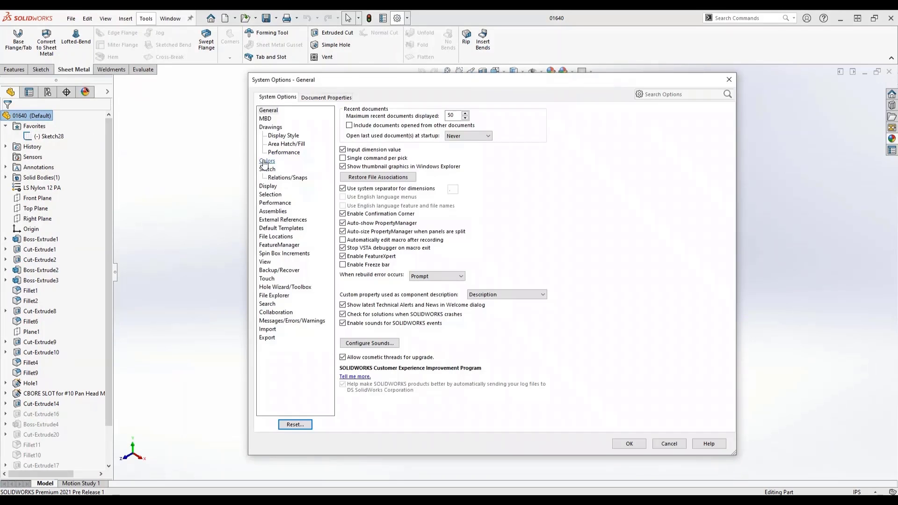
{"action": "left_click", "coordinate": [268, 161]}
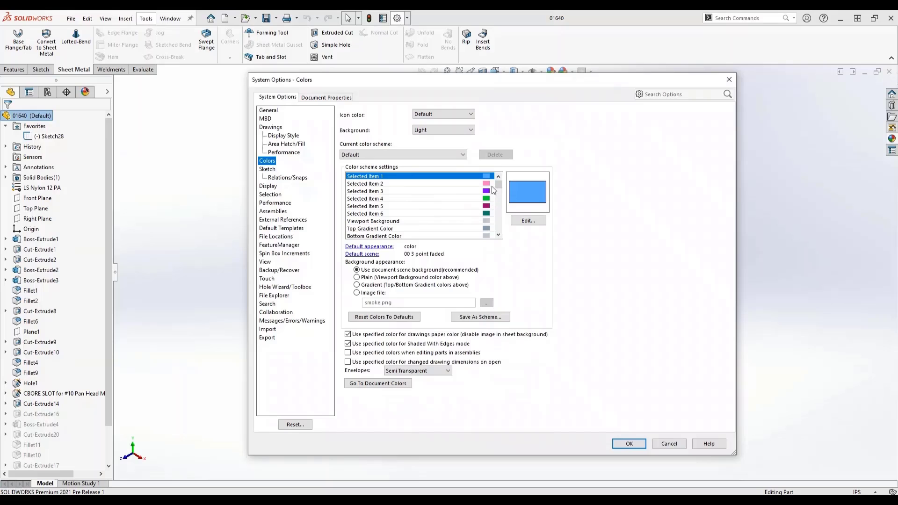
{"action": "scroll", "coordinate": [492, 186], "scroll_direction": "down", "scroll_amount": 10}
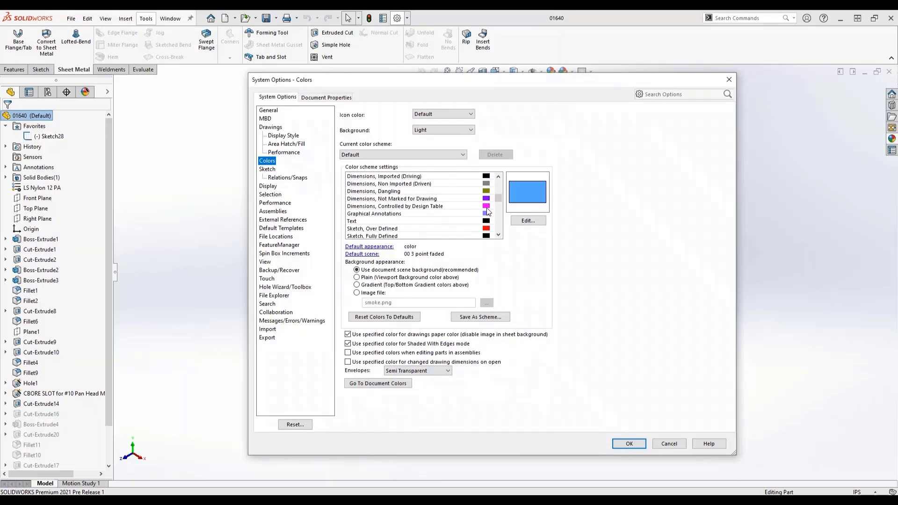
{"action": "scroll", "coordinate": [487, 209], "scroll_direction": "down", "scroll_amount": 1}
{"action": "scroll", "coordinate": [487, 215], "scroll_direction": "down", "scroll_amount": 2}
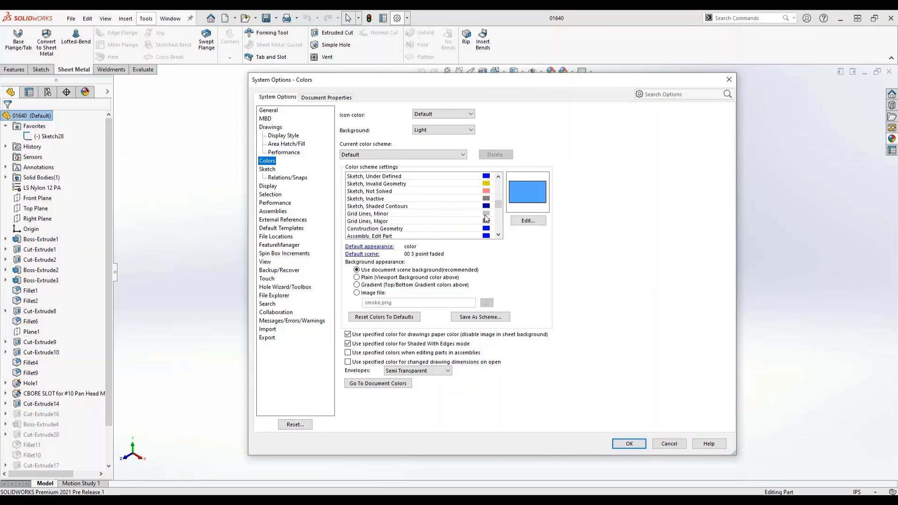
{"action": "left_click", "coordinate": [381, 185]}
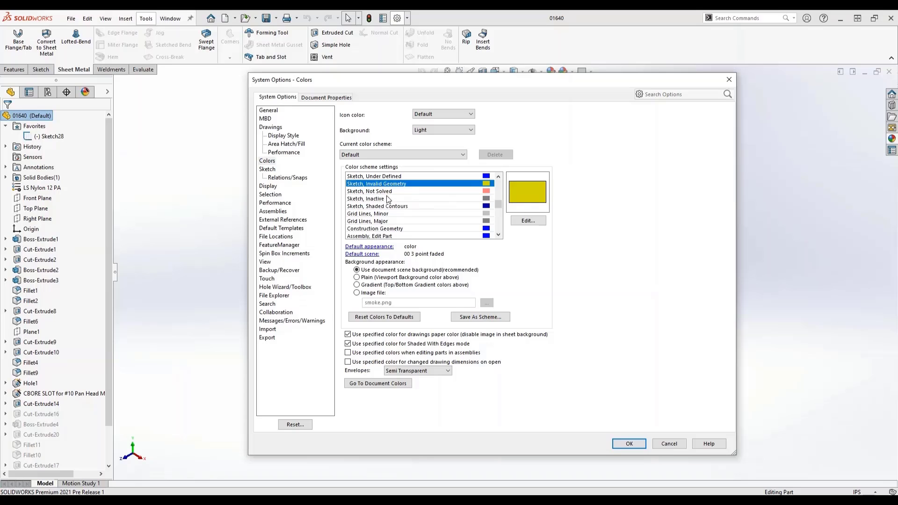
{"action": "left_click", "coordinate": [384, 199]}
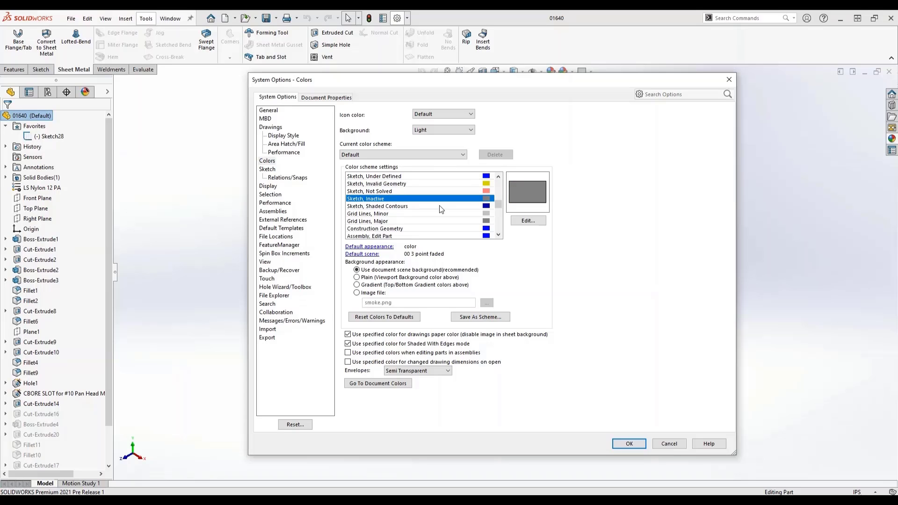
{"action": "left_click", "coordinate": [527, 221]}
{"action": "left_click", "coordinate": [421, 237]}
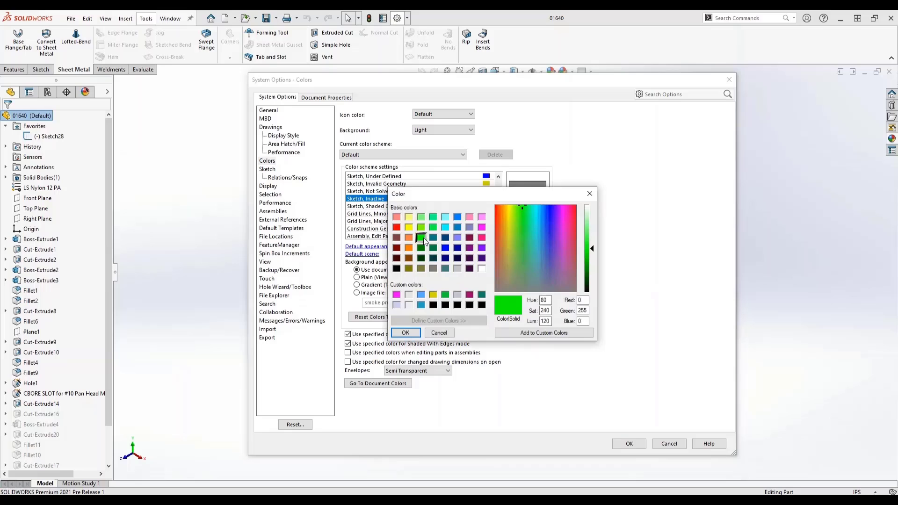
{"action": "left_click", "coordinate": [405, 333]}
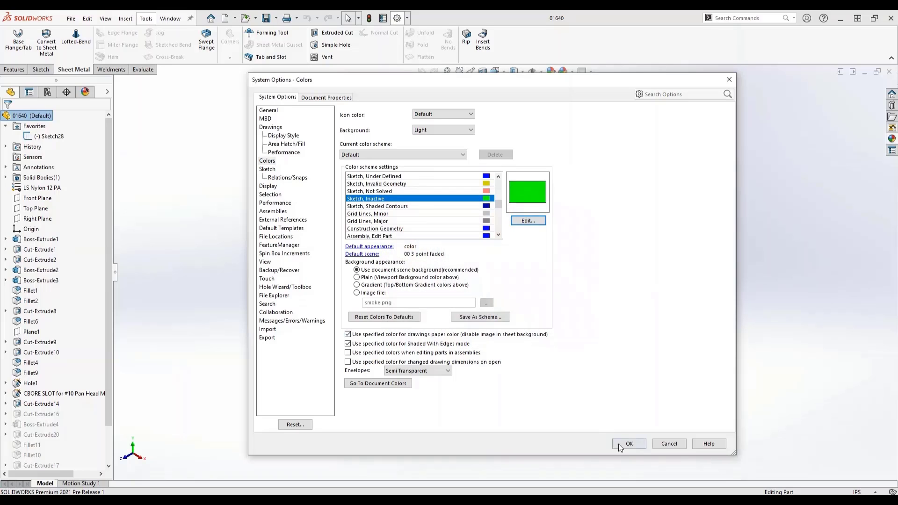
{"action": "left_click", "coordinate": [624, 444]}
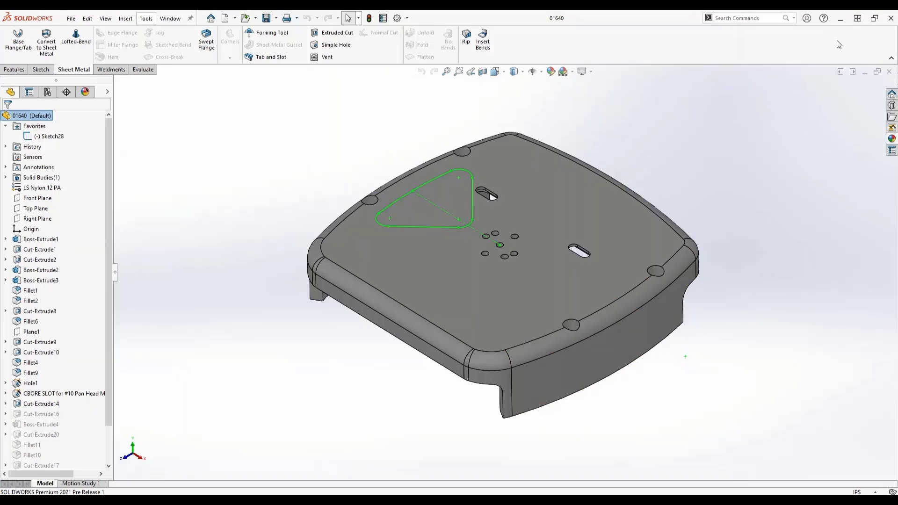
Collapse the CommandManager to tab names only and bring up the toolbar context menu.
{"action": "left_click", "coordinate": [892, 60]}
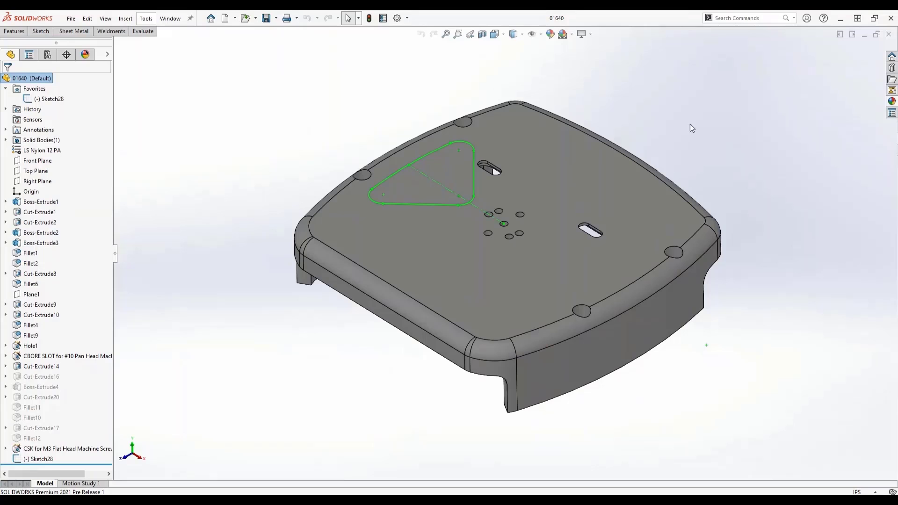
{"action": "right_click", "coordinate": [512, 17]}
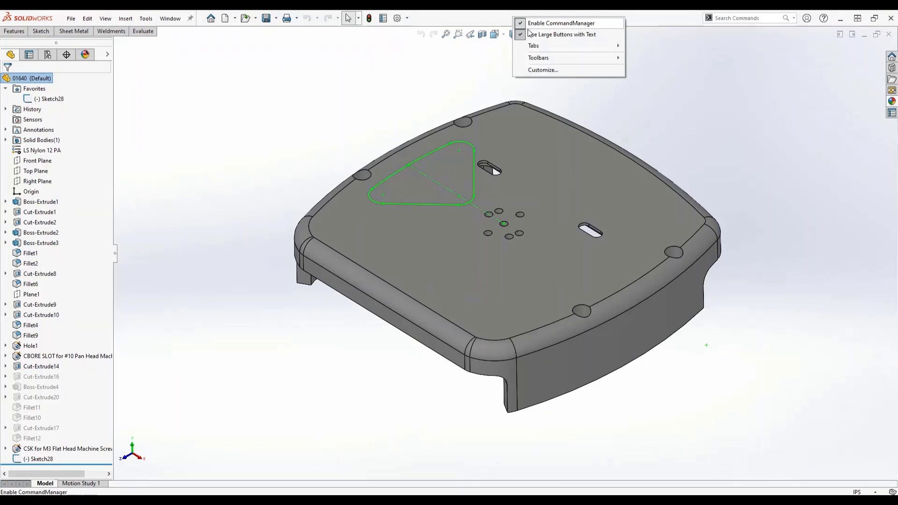
In Customize, set Quick Access Tools to 'Show in the CommandManager' and move the dialog aside.
{"action": "left_click", "coordinate": [551, 69]}
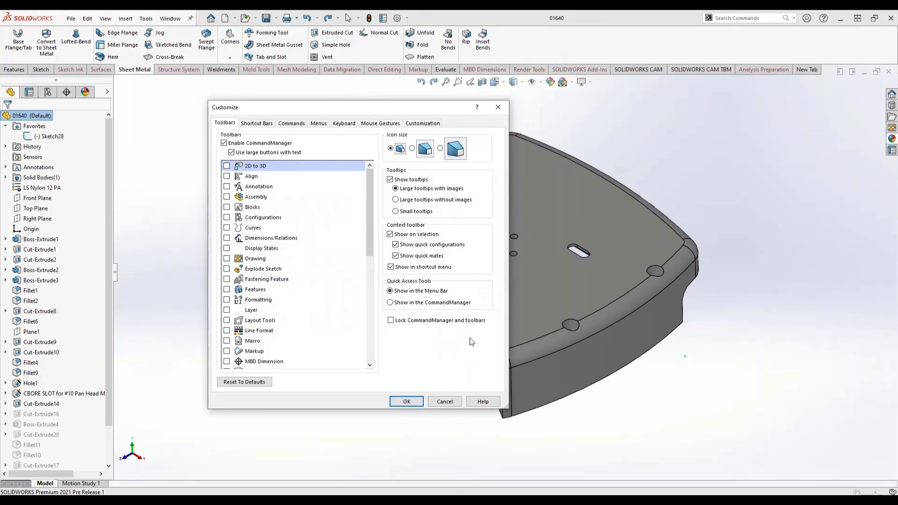
{"action": "left_click", "coordinate": [398, 304]}
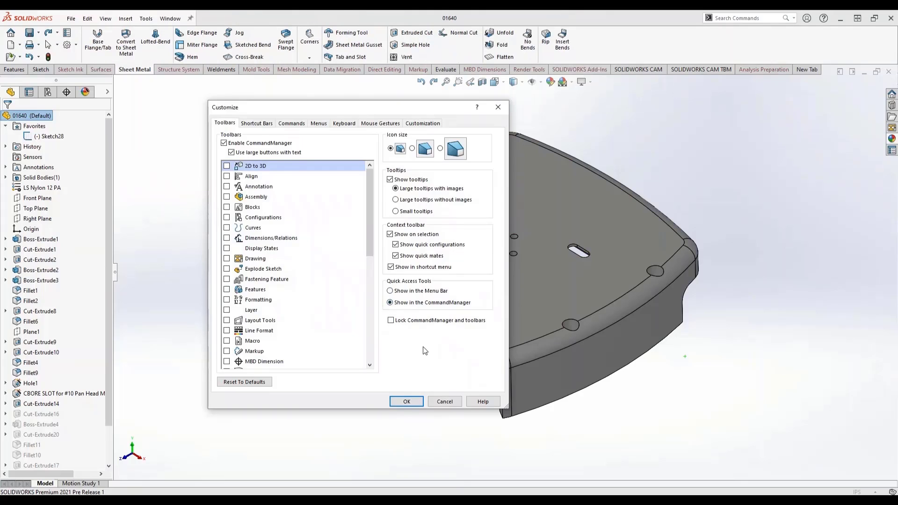
{"action": "left_click_drag", "start_coordinate": [368, 107], "coordinate": [290, 100]}
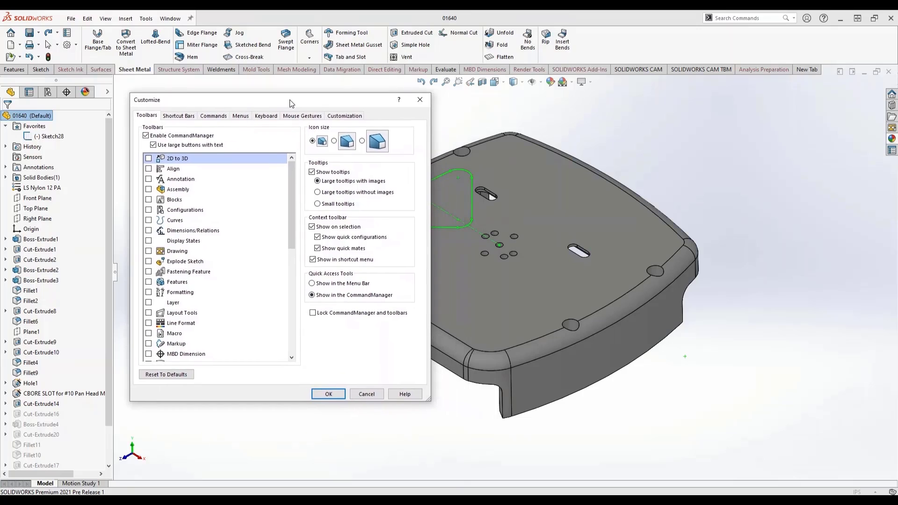
Search Shortcut Bars for 'pattern' and add Circular Pattern to the Part shortcut bar.
{"action": "left_click", "coordinate": [177, 116]}
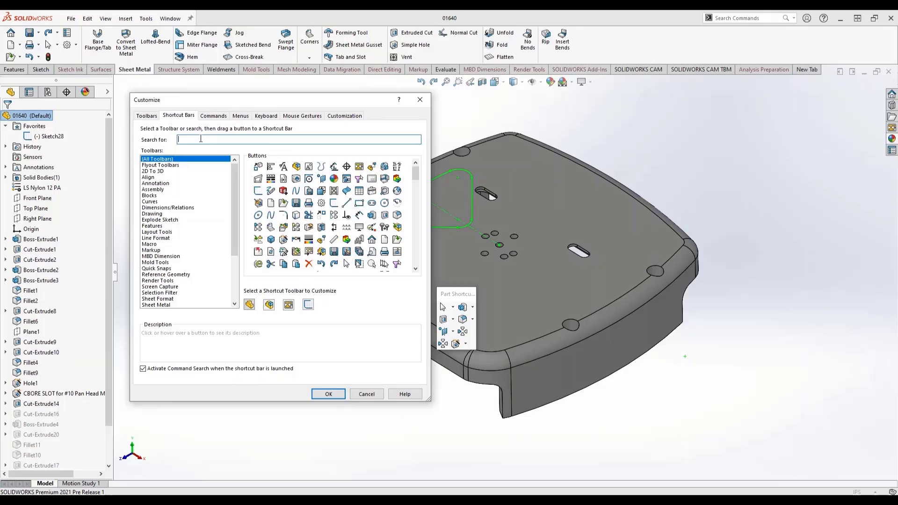
{"action": "type", "text": "pattern"}
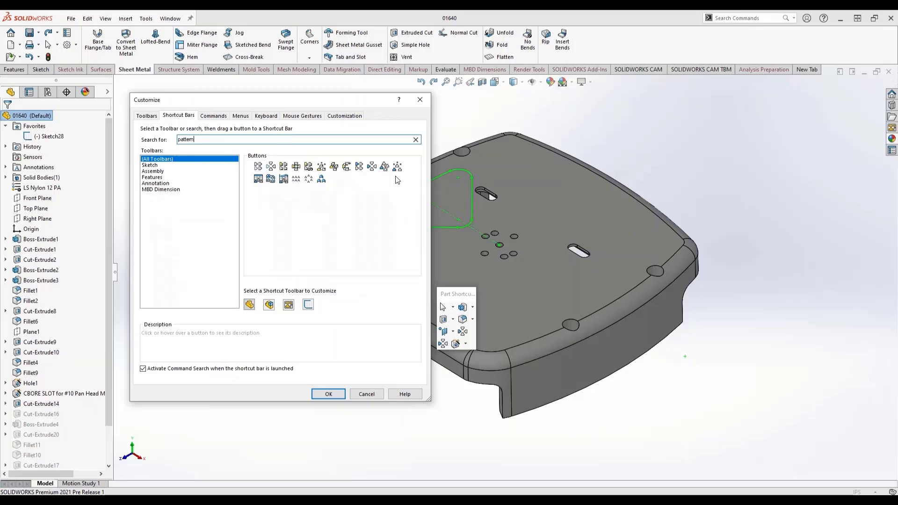
{"action": "mouse_move", "coordinate": [374, 169]}
{"action": "left_click_drag", "start_coordinate": [375, 169], "coordinate": [459, 346]}
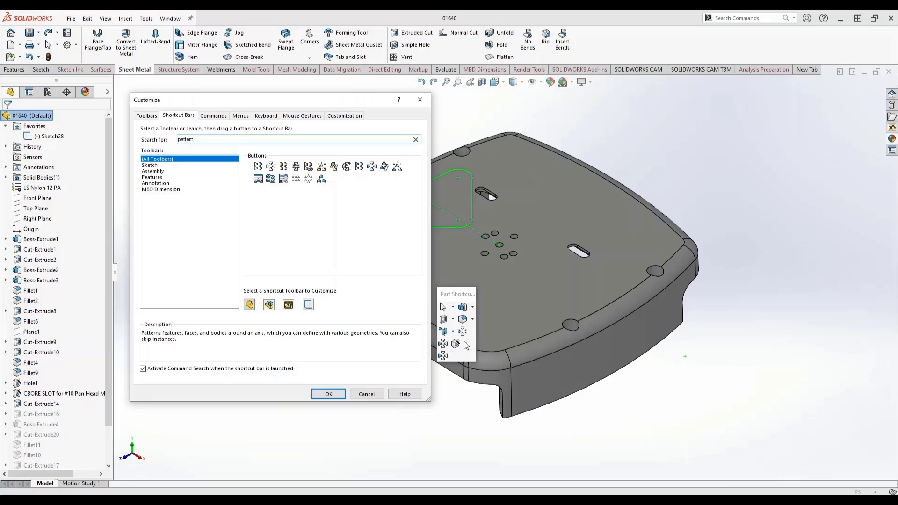
Search 'do' and add Undo and Redo to the Part shortcut bar.
{"action": "left_click_drag", "start_coordinate": [210, 140], "coordinate": [90, 132]}
{"action": "key", "text": "BackSpace"}
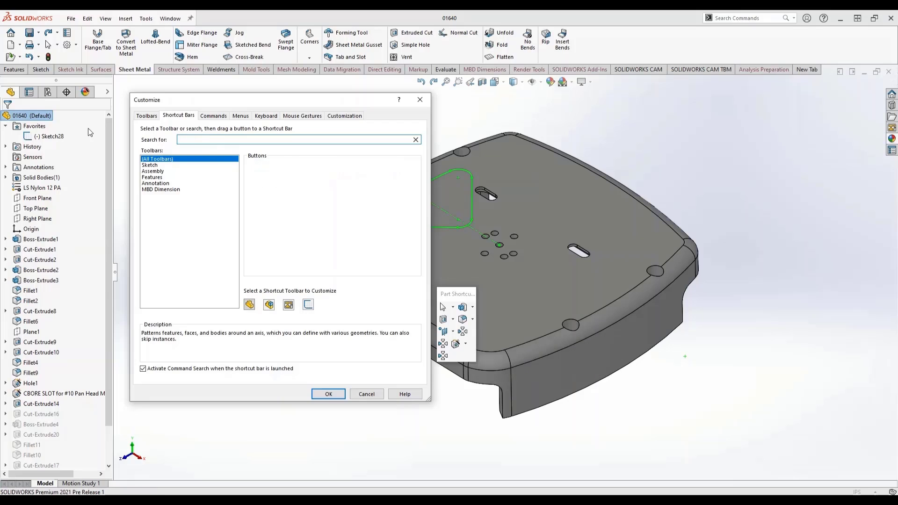
{"action": "type", "text": "do"}
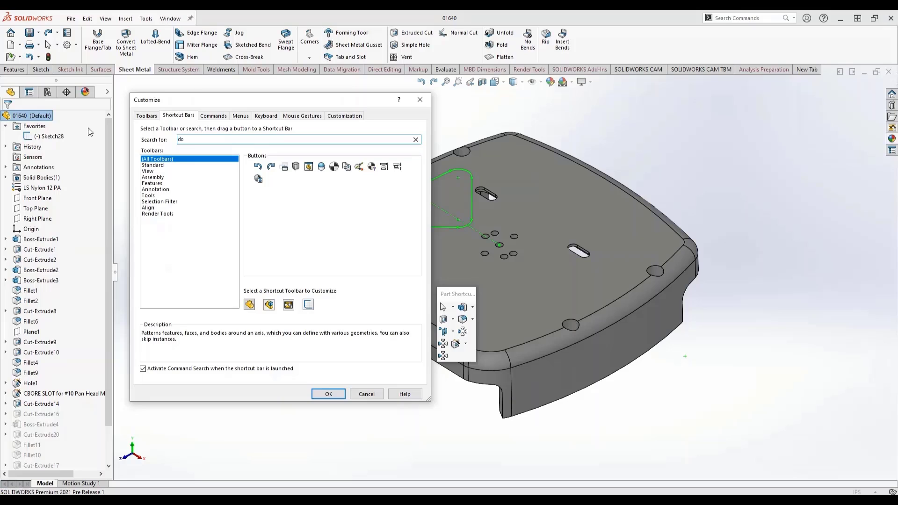
{"action": "left_click_drag", "start_coordinate": [258, 167], "coordinate": [423, 84]}
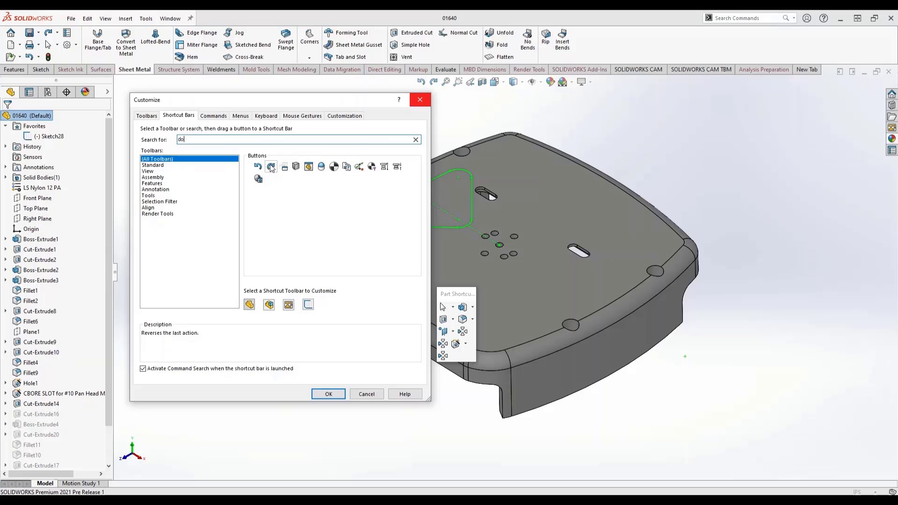
{"action": "left_click_drag", "start_coordinate": [271, 166], "coordinate": [434, 83]}
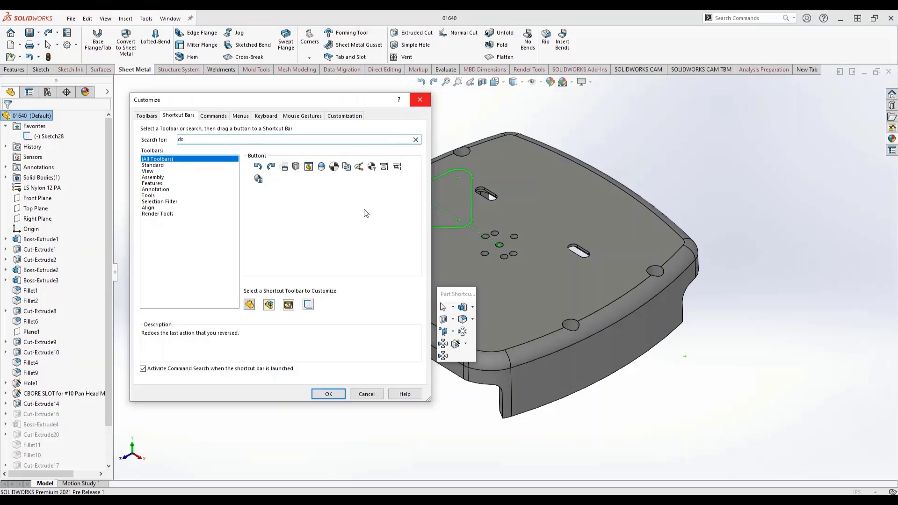
Apply the shortcut bar changes and extrude-cut Sketch28's triangle Through All the plate.
{"action": "left_click", "coordinate": [424, 102]}
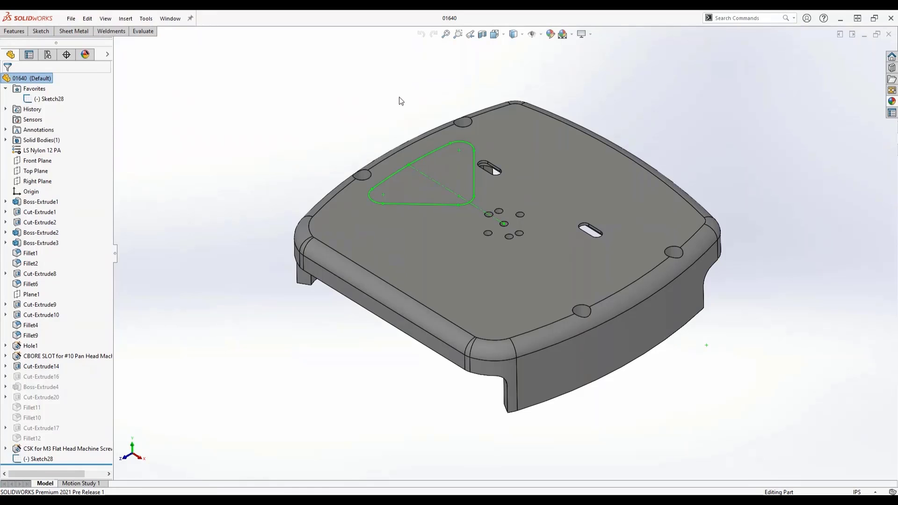
{"action": "left_click", "coordinate": [55, 100]}
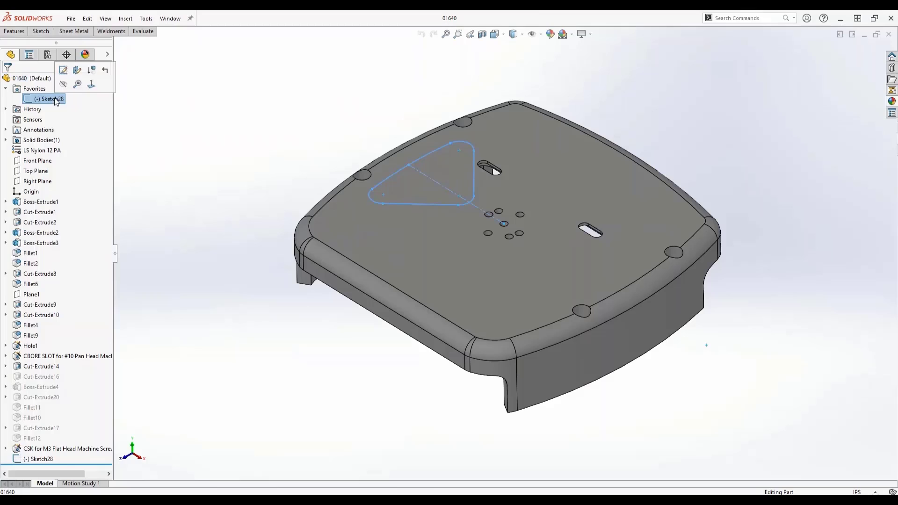
{"action": "key", "text": "s"}
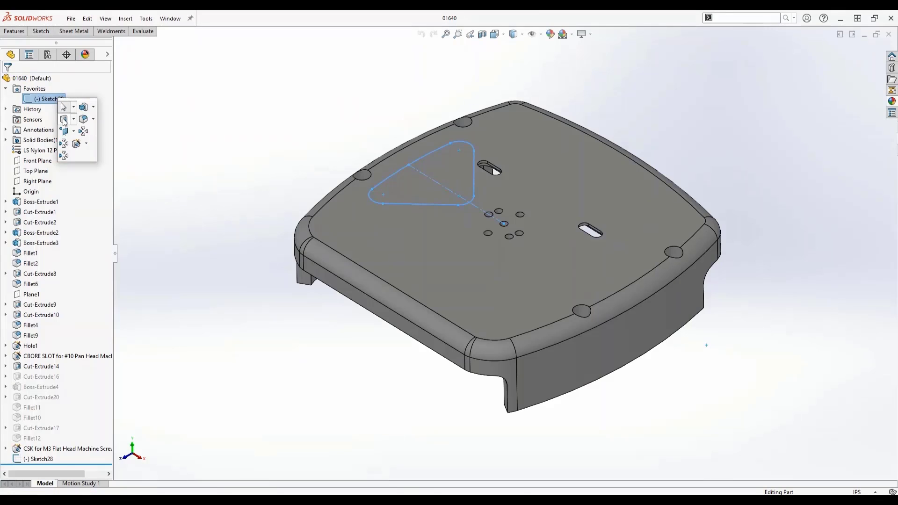
{"action": "left_click", "coordinate": [64, 120]}
{"action": "left_click", "coordinate": [61, 137]}
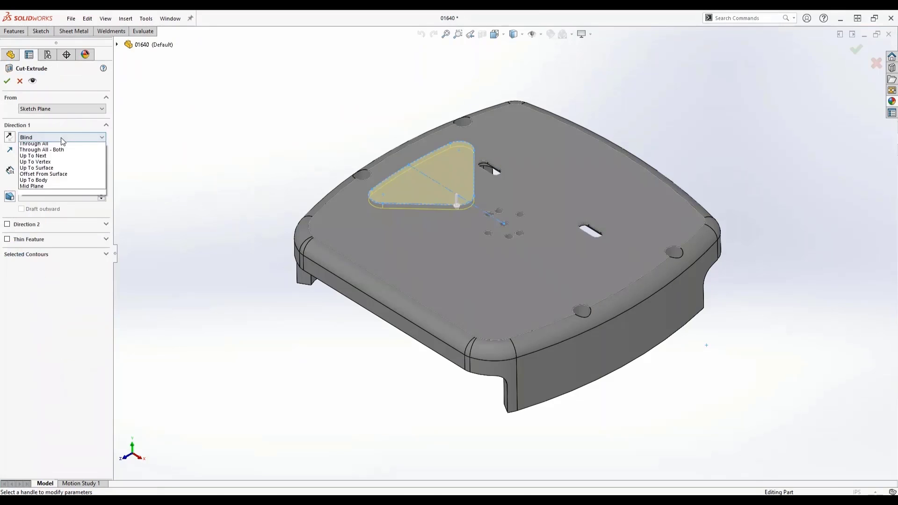
{"action": "left_click", "coordinate": [46, 149]}
{"action": "left_click", "coordinate": [8, 82]}
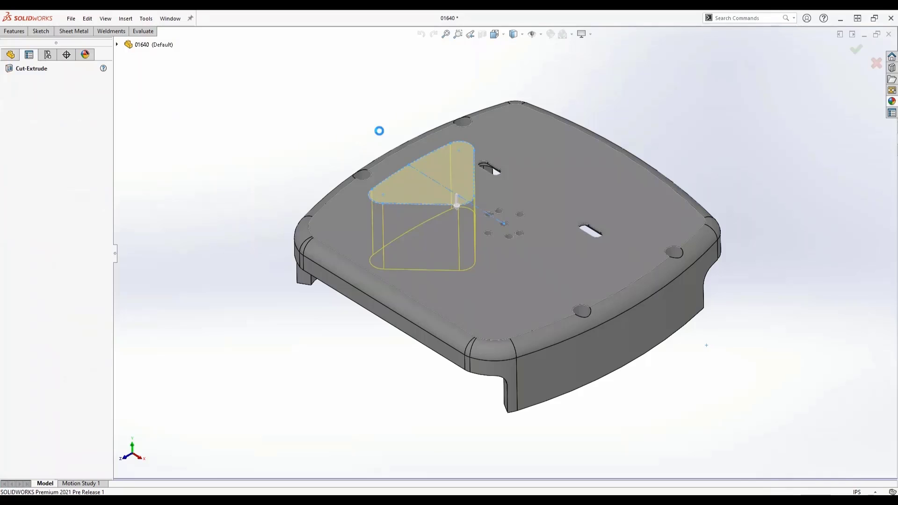
Circularly pattern Cut-Extrude21 four times over 360° around the central hole edge.
{"action": "left_click", "coordinate": [507, 223]}
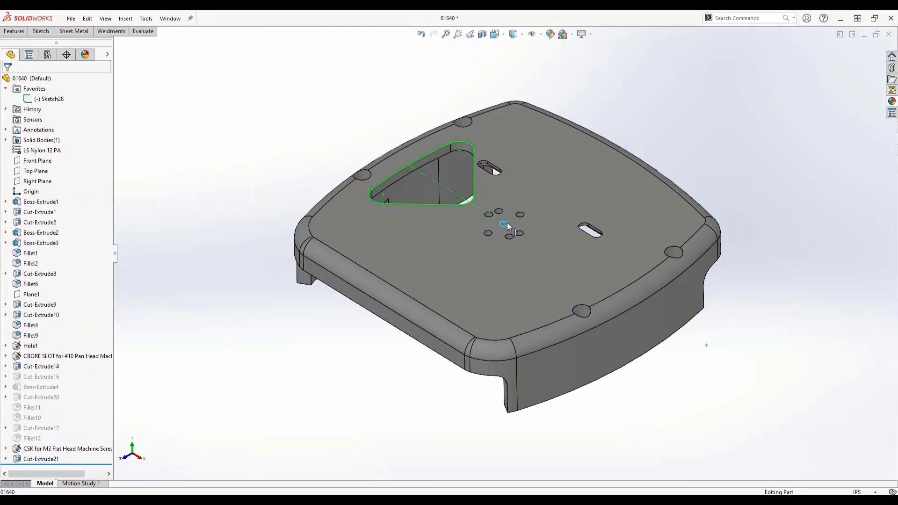
{"action": "key", "text": "s"}
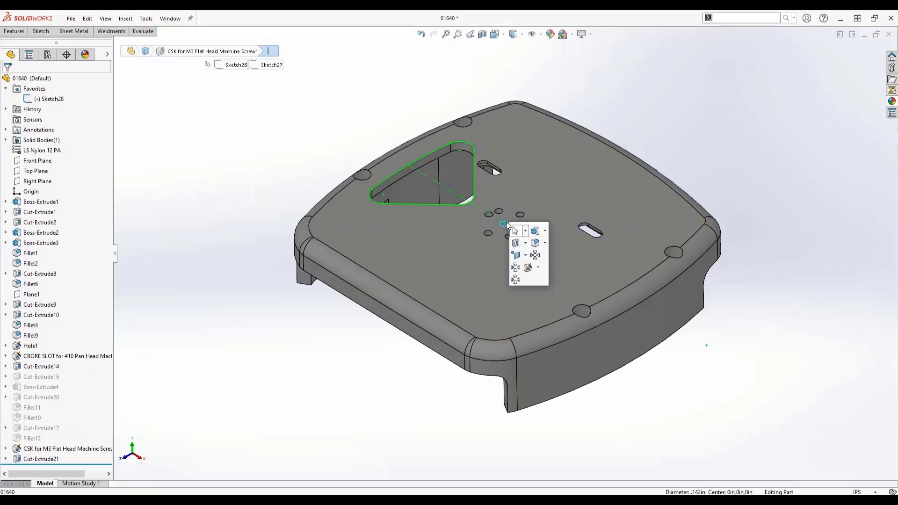
{"action": "left_click", "coordinate": [535, 256]}
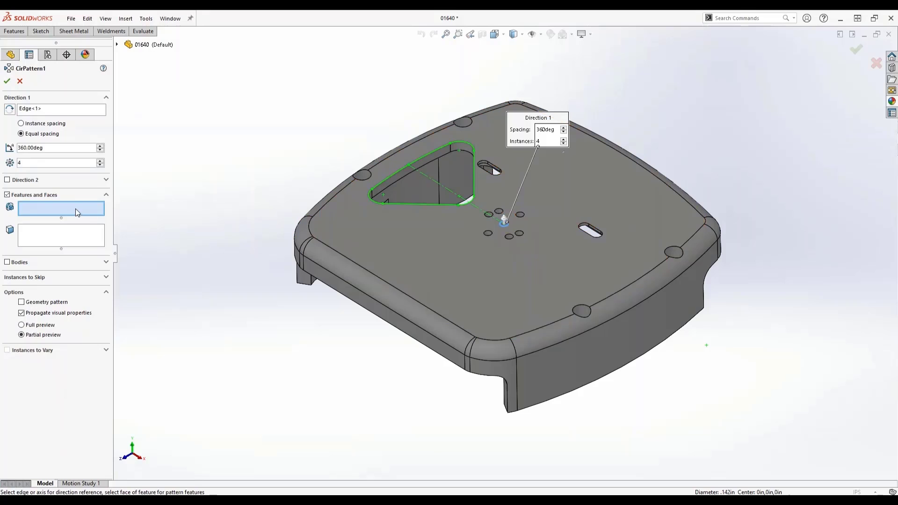
{"action": "scroll", "coordinate": [455, 160], "scroll_direction": "down", "scroll_amount": 3}
{"action": "left_click", "coordinate": [442, 161]}
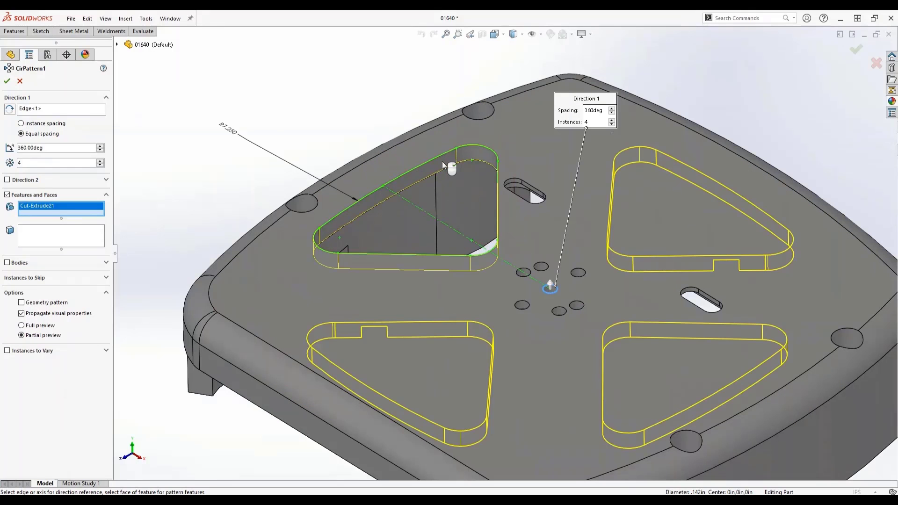
{"action": "left_click", "coordinate": [7, 81]}
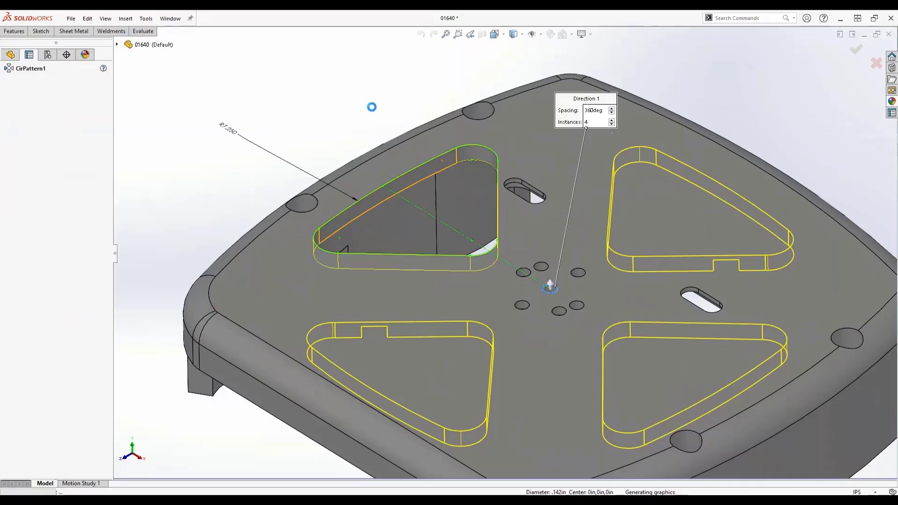
{"action": "key", "text": "f"}
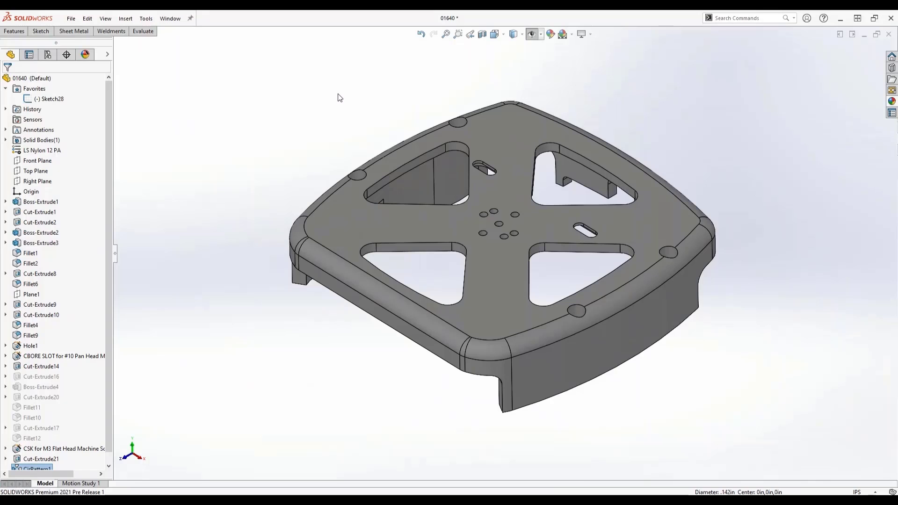
Undo the circular pattern and the triangular cut, then redo the cut.
{"action": "left_click", "coordinate": [421, 35]}
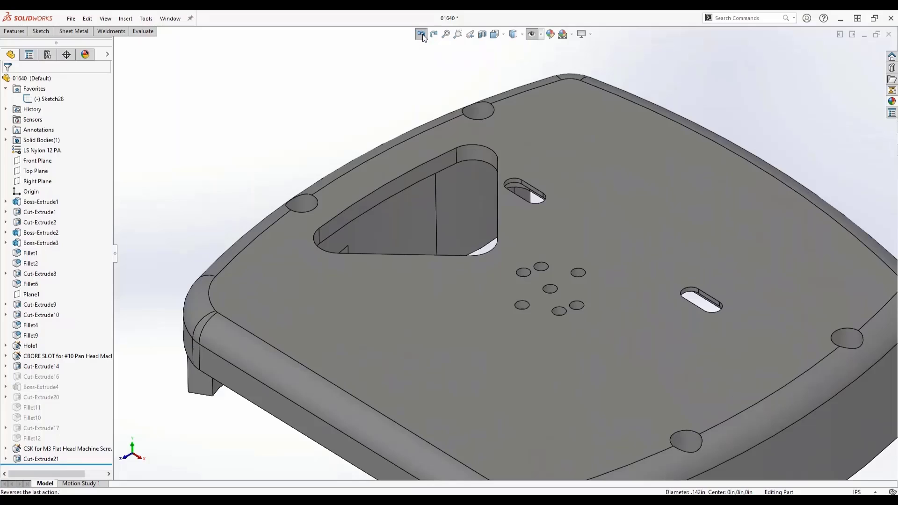
{"action": "left_click", "coordinate": [421, 35]}
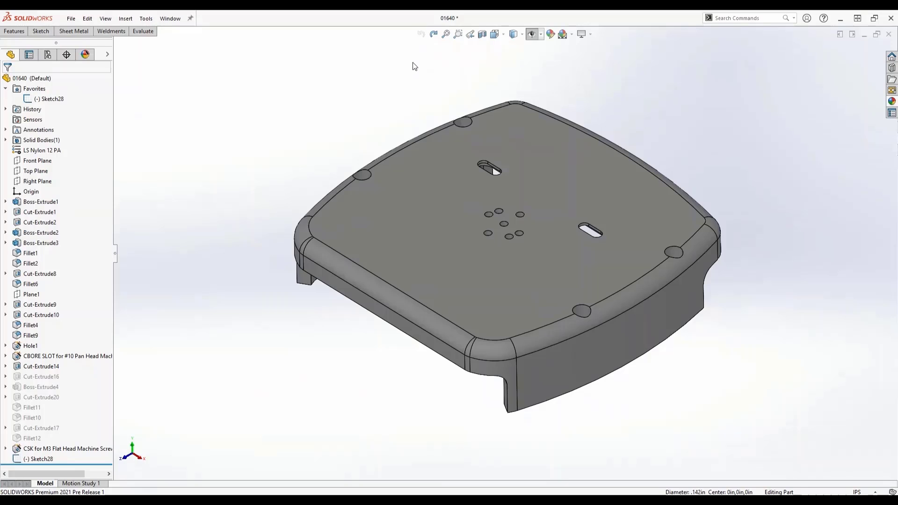
{"action": "left_click", "coordinate": [435, 35]}
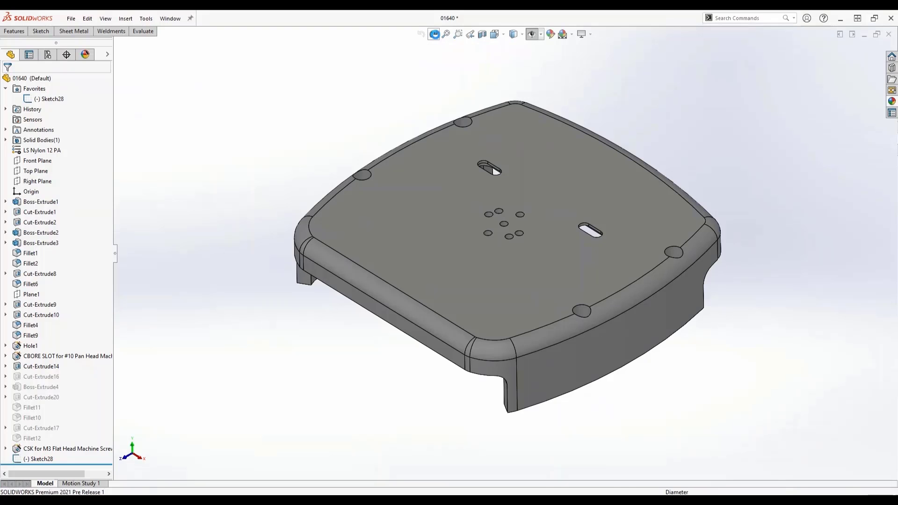